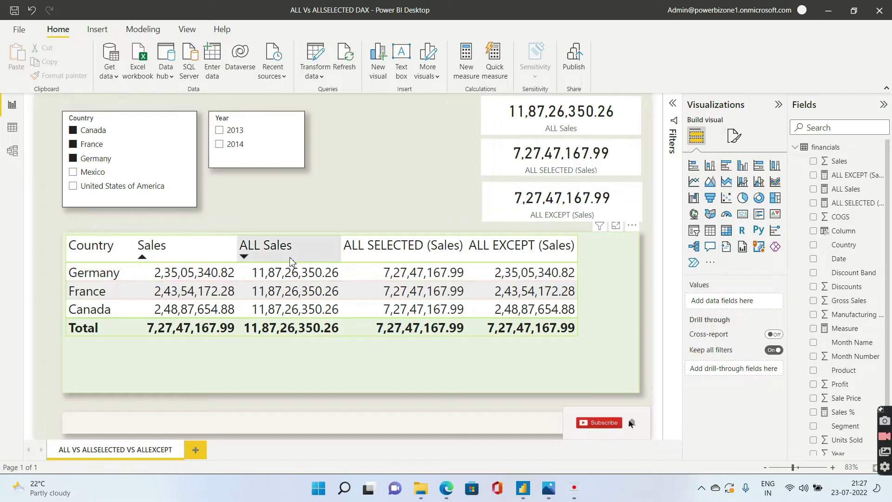
# Check the distinct values of the Country column in the financials table data, and return to the report page
pyautogui.click(446, 251)
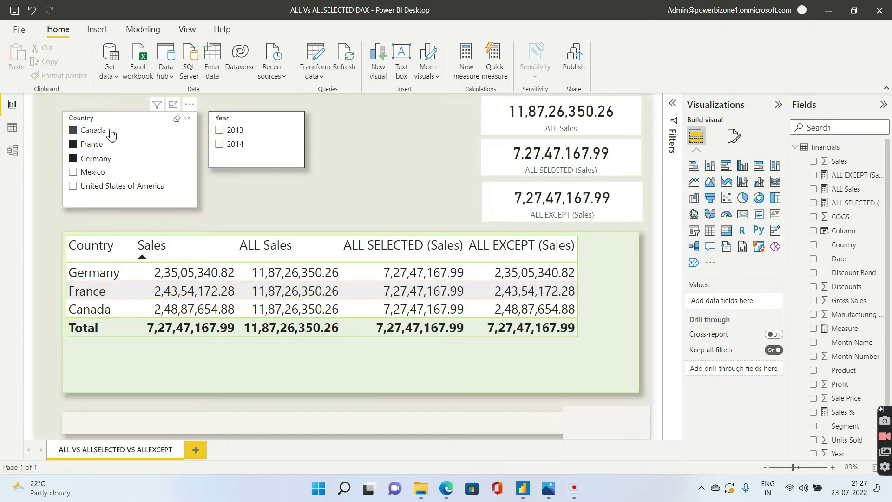
pyautogui.click(16, 133)
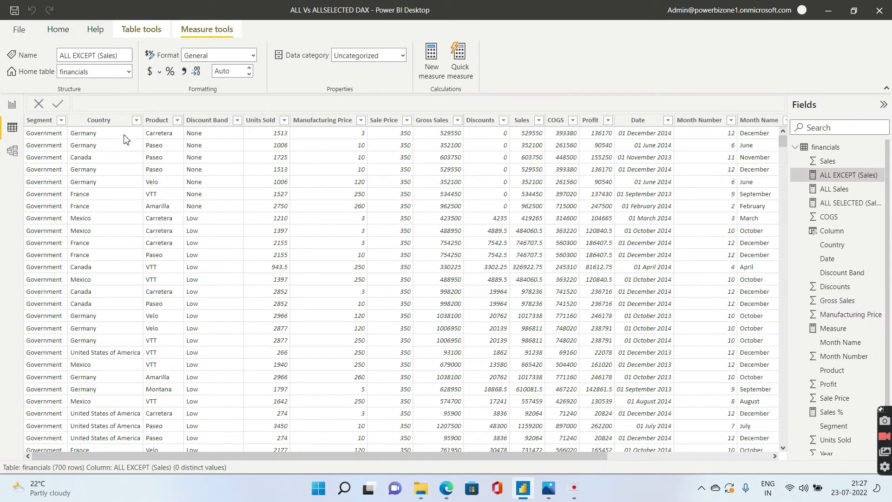
pyautogui.click(137, 121)
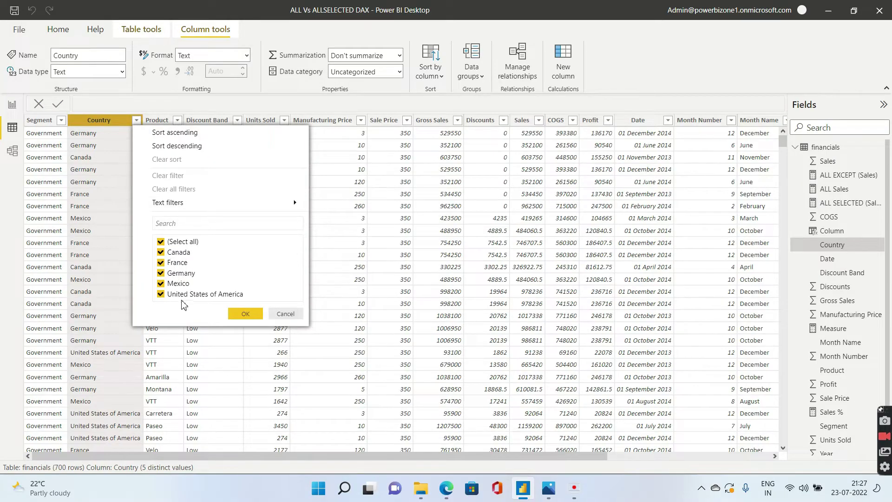
pyautogui.click(14, 106)
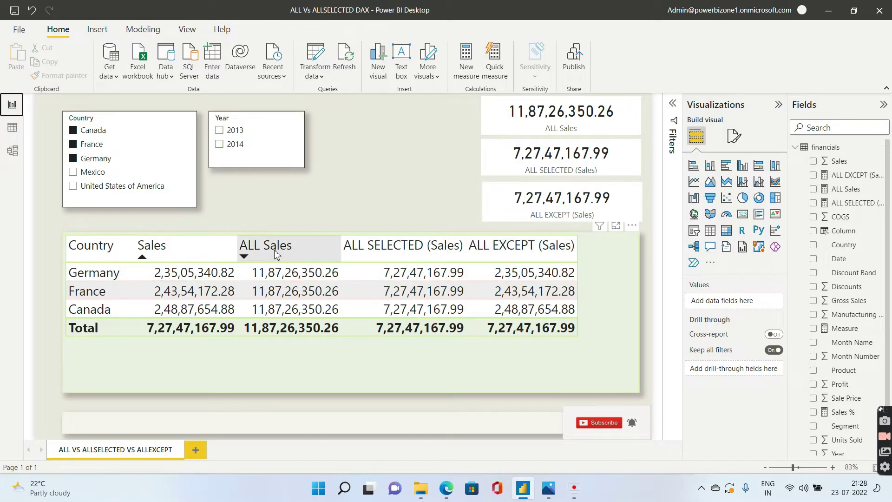
# Review the ALL filter on financials[Country] in the ALL Sales measure's formula, and close it without changes
pyautogui.click(846, 189)
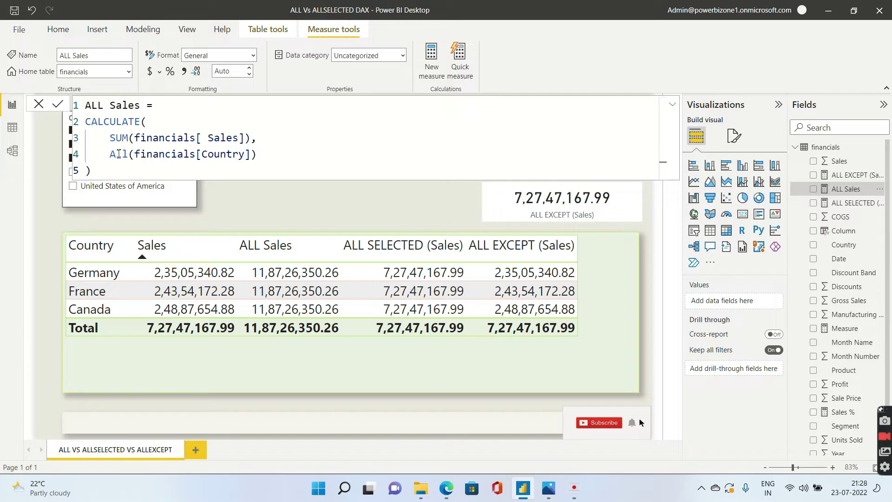
pyautogui.moveTo(112, 156); pyautogui.dragTo(254, 162)
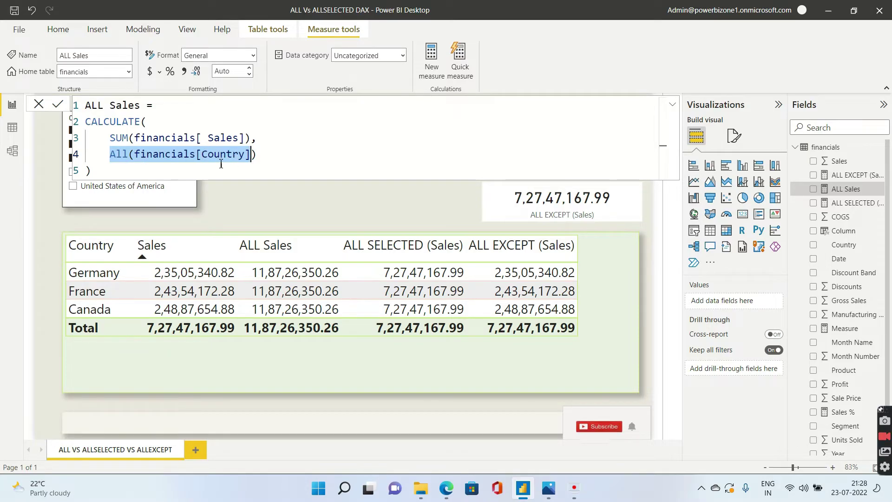
pyautogui.click(40, 105)
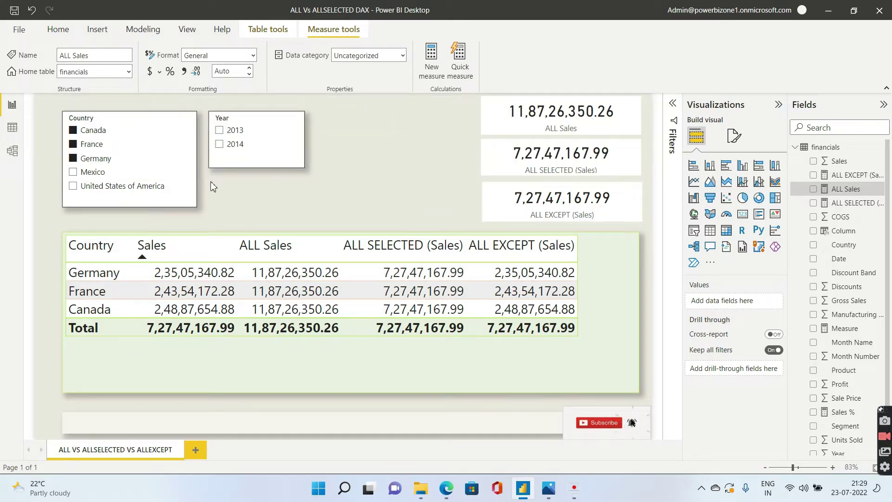
# Review the ALLSELECTED filter and its financials[Country] argument in the ALL SELECTED (Sales) measure, leaving the formula unedited
pyautogui.click(122, 251)
pyautogui.click(844, 204)
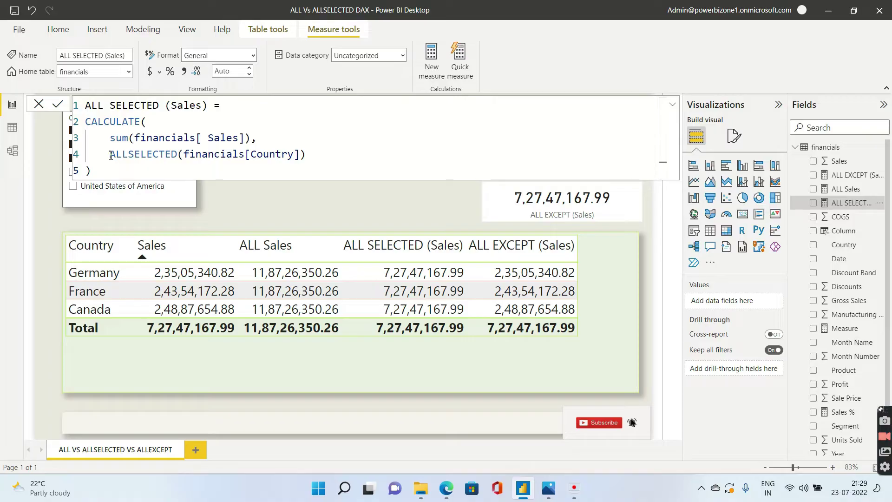
pyautogui.moveTo(184, 154); pyautogui.dragTo(300, 154)
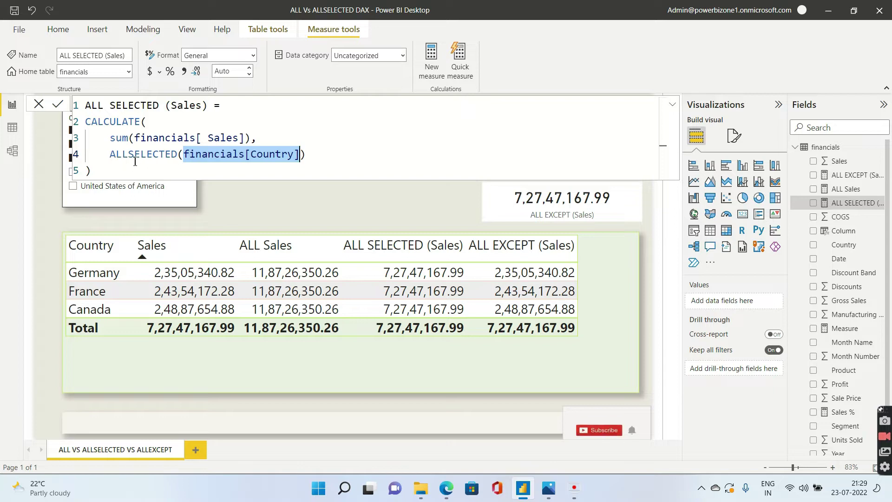
pyautogui.click(38, 105)
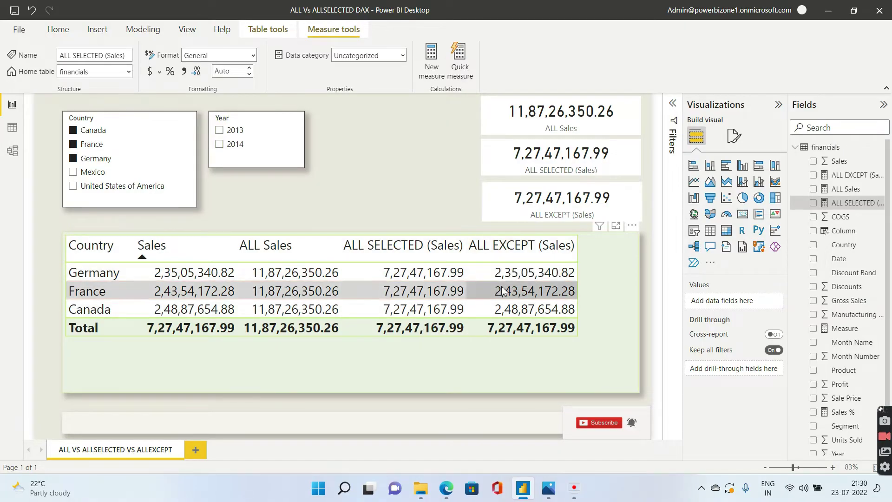
# Examine the table and column arguments of ALLEXCEPT in the ALL EXCEPT (Sales) measure, and close the formula without changes
pyautogui.click(841, 176)
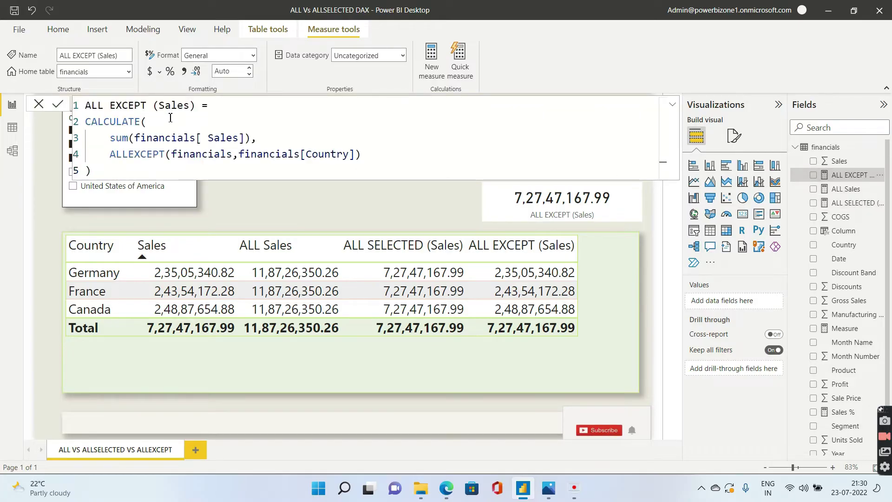
pyautogui.moveTo(171, 154); pyautogui.dragTo(232, 151)
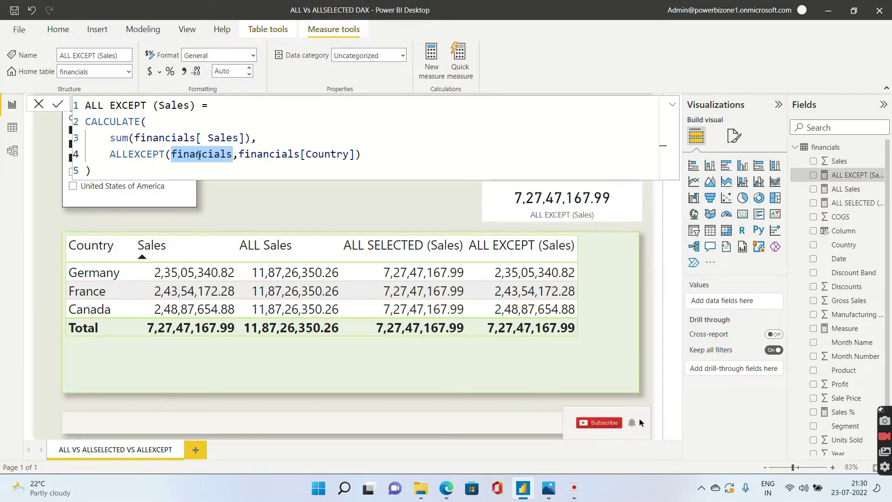
pyautogui.moveTo(239, 156); pyautogui.dragTo(356, 155)
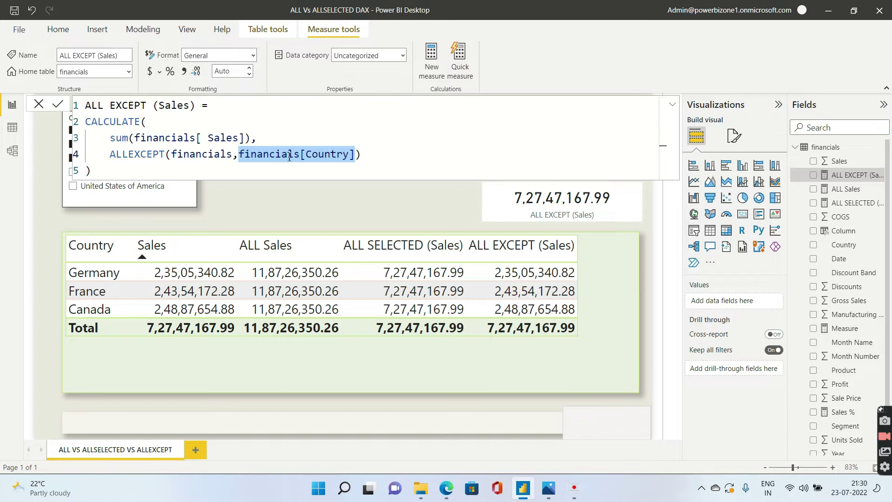
pyautogui.click(38, 105)
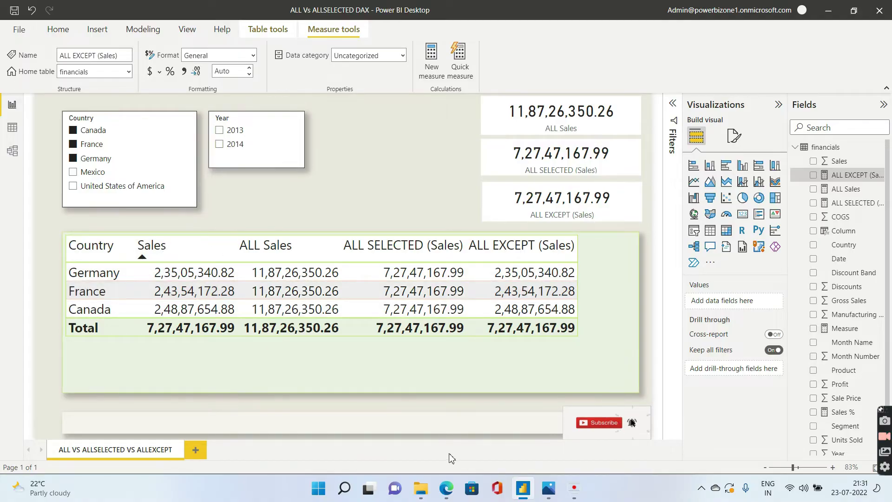
# Switch to the image "ALL ALLSELECTED and ALLEXCEPT Differences.png" and enlarge it to read what each measure column represents
pyautogui.click(578, 499)
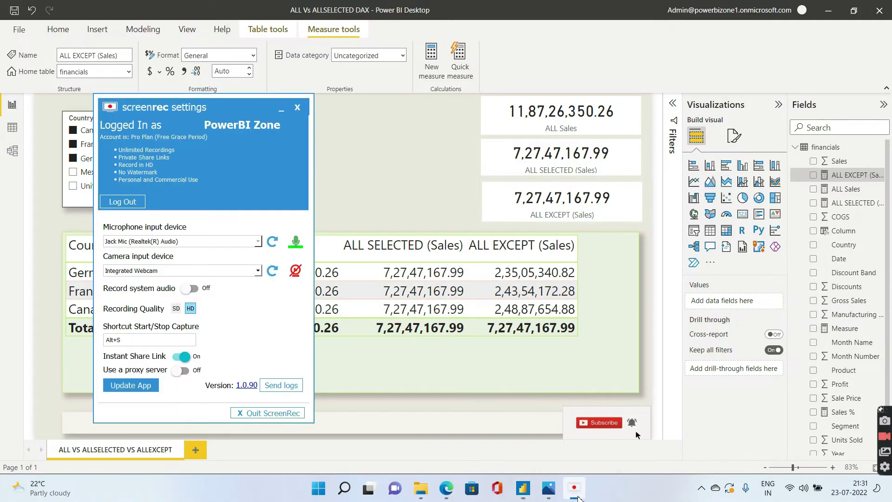
pyautogui.click(553, 493)
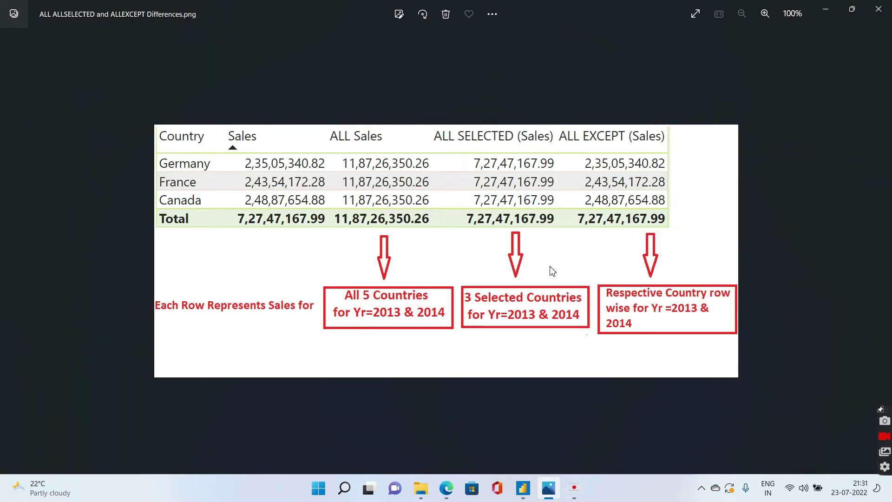
pyautogui.scroll(4, 552, 271)
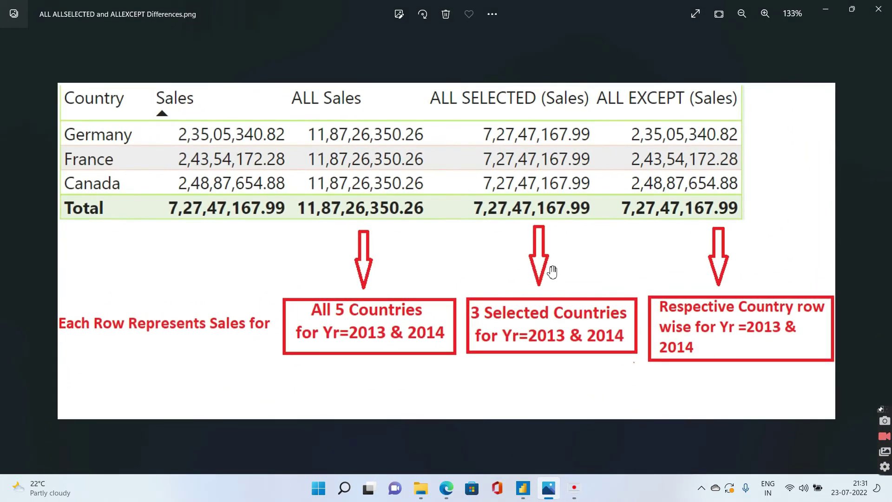
pyautogui.scroll(1, 552, 271)
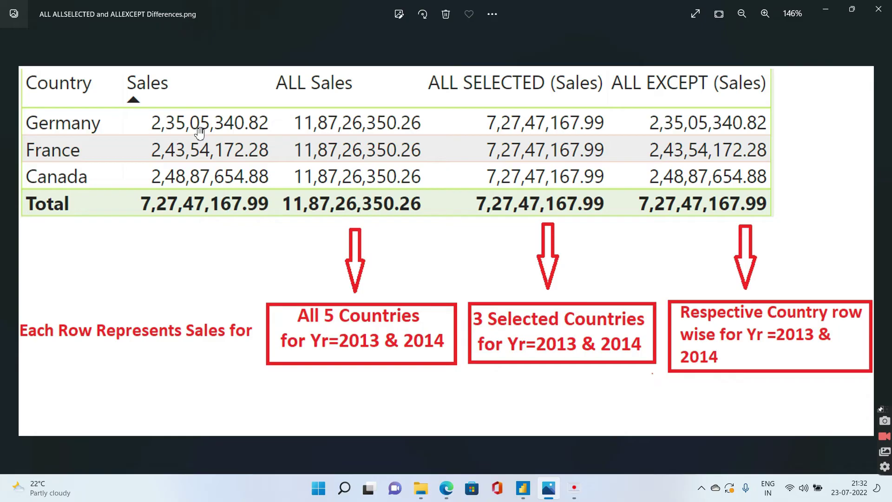
# Shrink the image window, dismiss the screen recorder settings, and filter the Power BI report to the year 2013
pyautogui.click(852, 8)
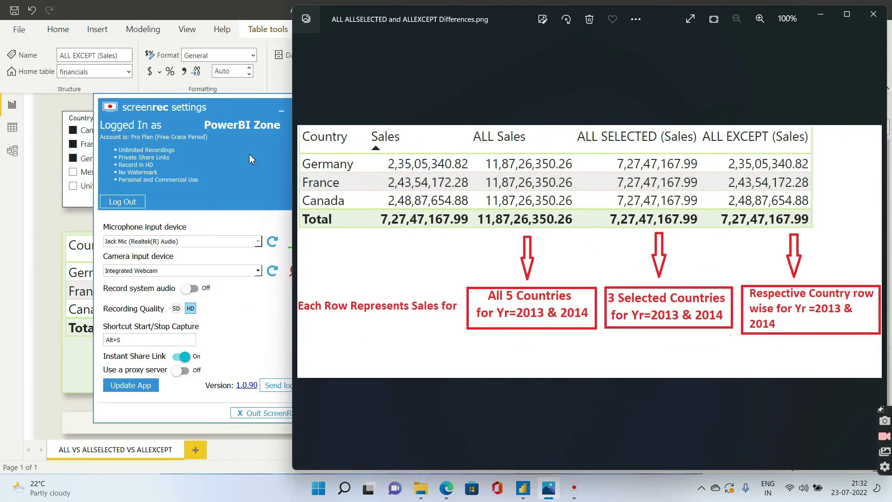
pyautogui.click(282, 111)
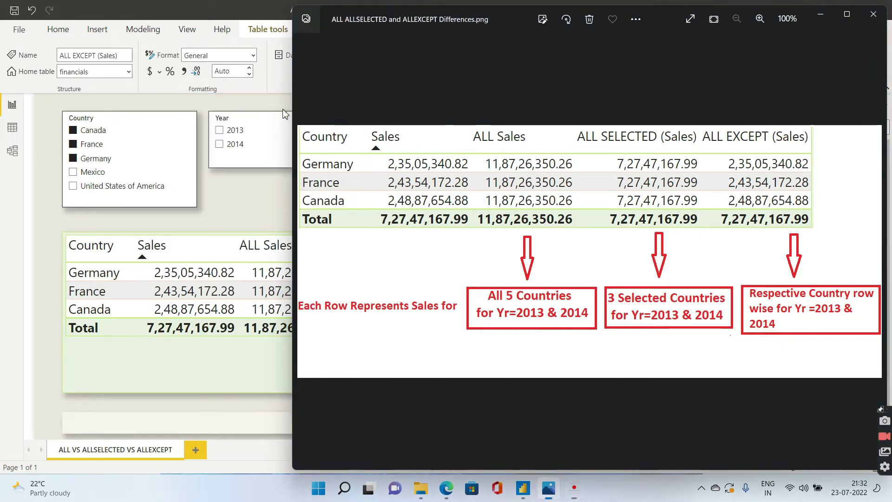
pyautogui.click(237, 202)
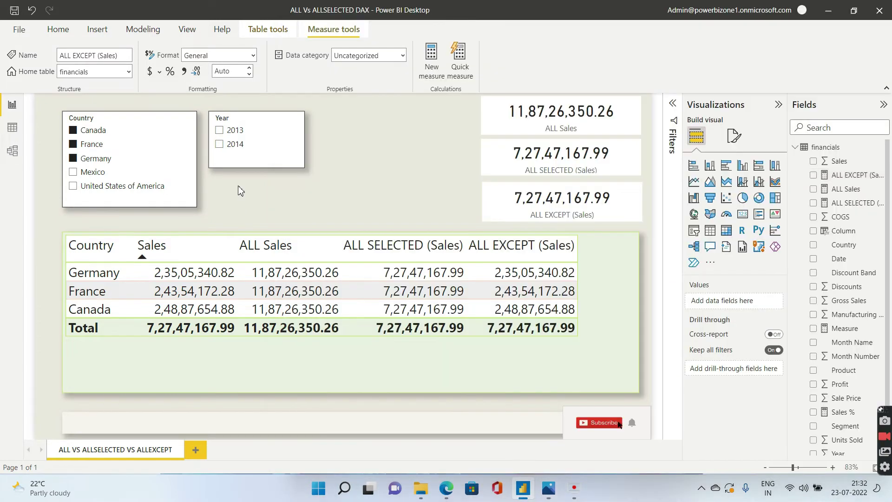
pyautogui.click(221, 135)
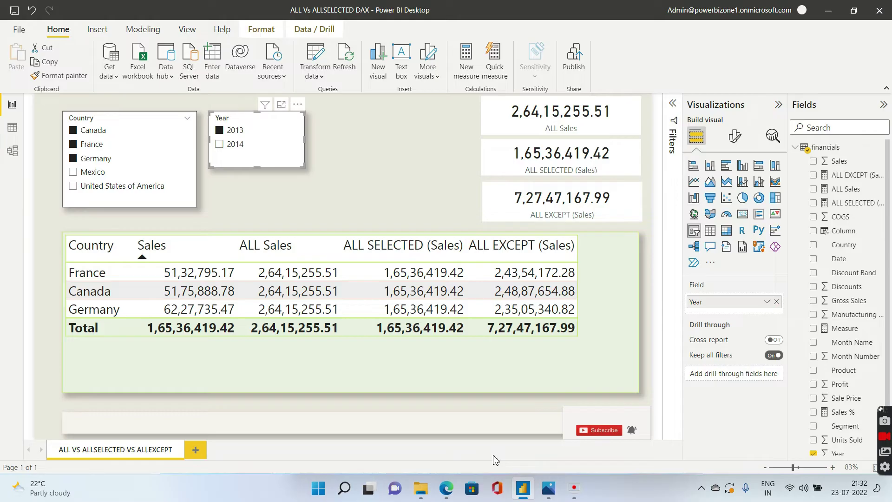
# Bring the differences image beside the report table to compare the 2013 figures, and return to the report
pyautogui.click(550, 489)
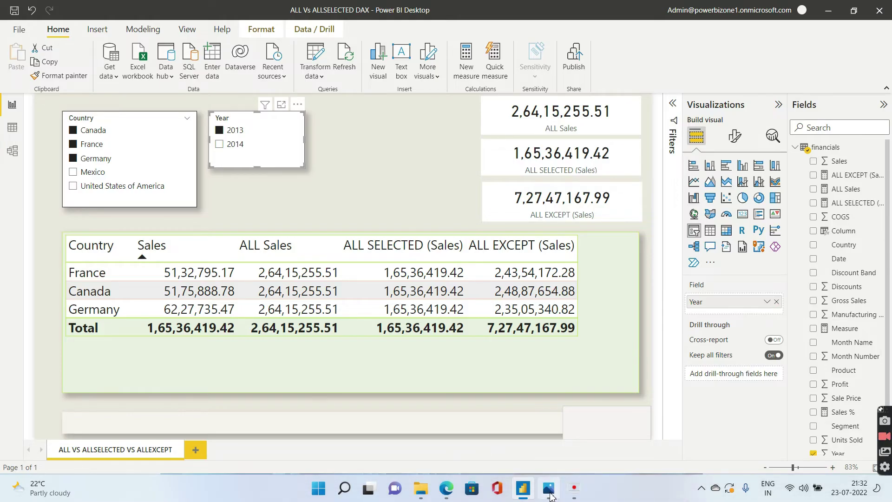
pyautogui.moveTo(415, 20); pyautogui.dragTo(595, 85)
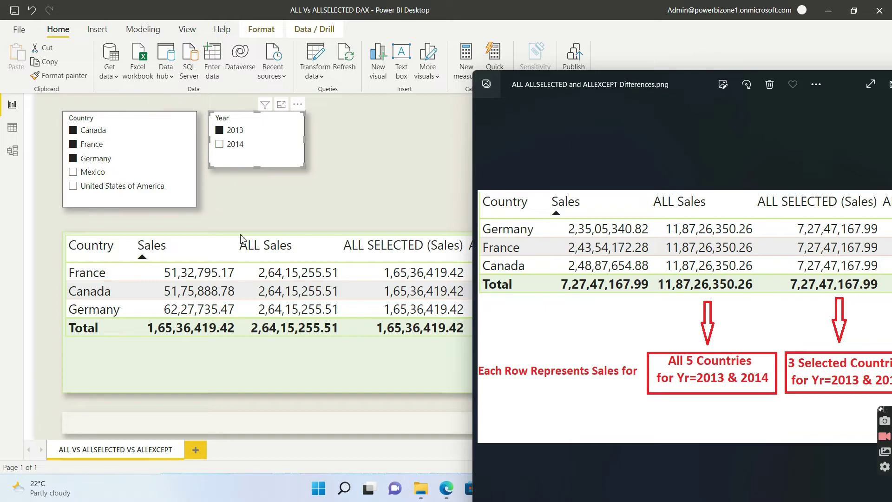
pyautogui.click(276, 213)
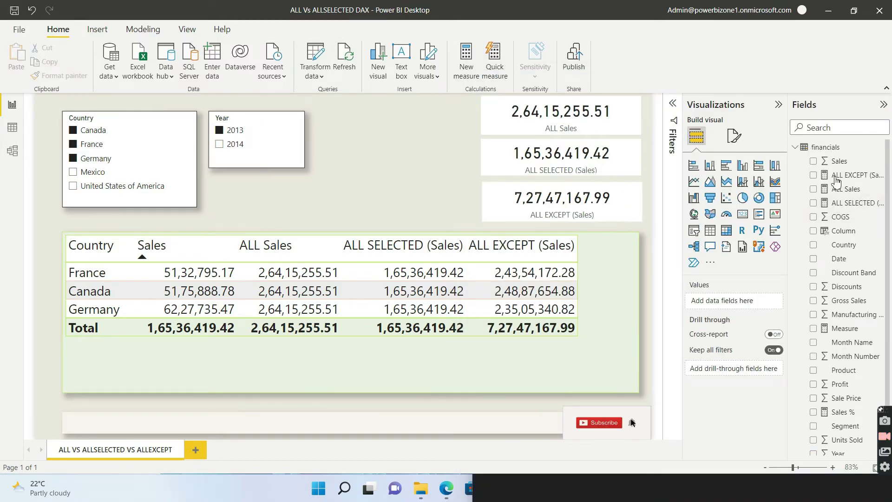
# Recheck the SUM expression and Country filter in the ALL Sales measure's formula without editing it
pyautogui.click(839, 191)
pyautogui.click(172, 139)
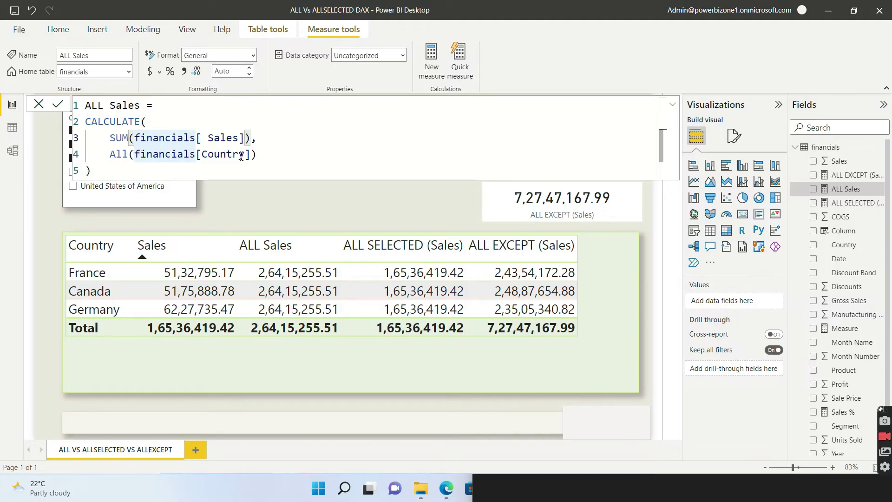
pyautogui.click(38, 105)
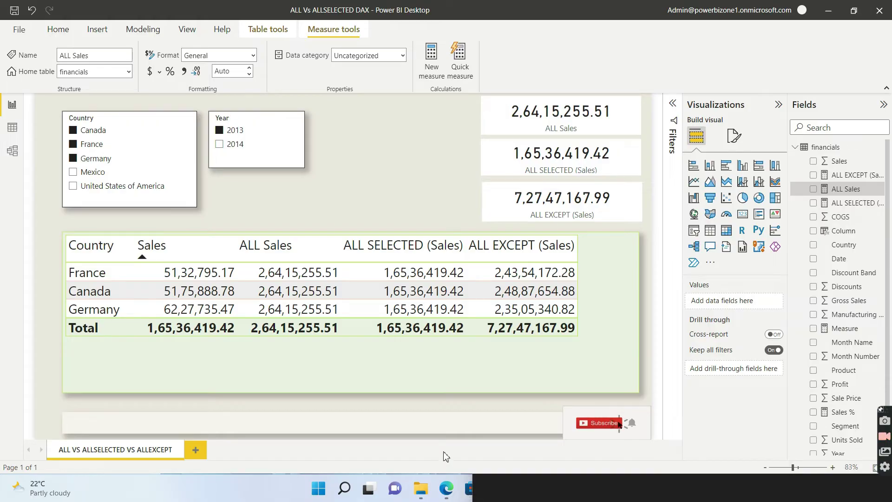
# Arrange the differences image and the Power BI report side by side, each filling half of the screen
pyautogui.click(853, 10)
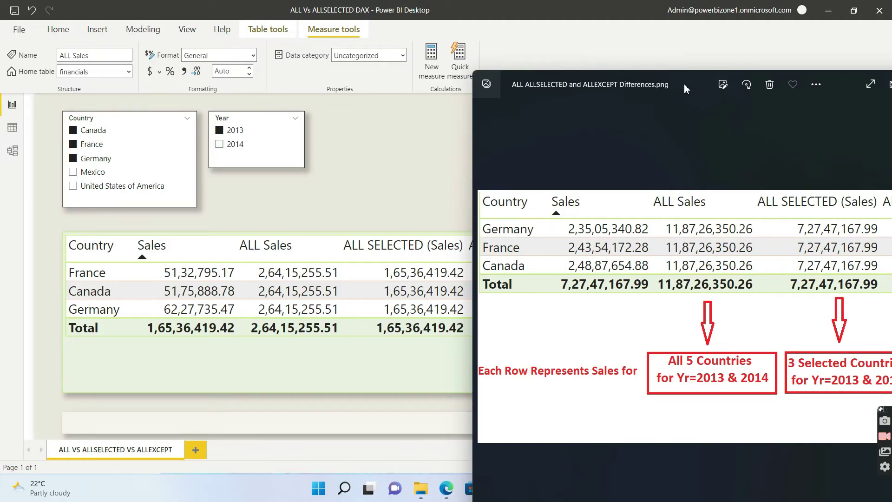
pyautogui.moveTo(684, 83); pyautogui.dragTo(678, 86)
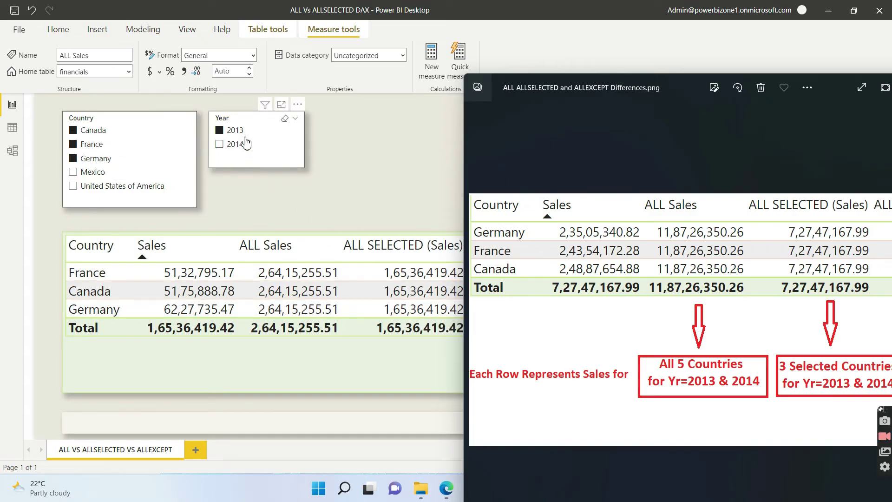
pyautogui.moveTo(675, 92); pyautogui.dragTo(10, 173)
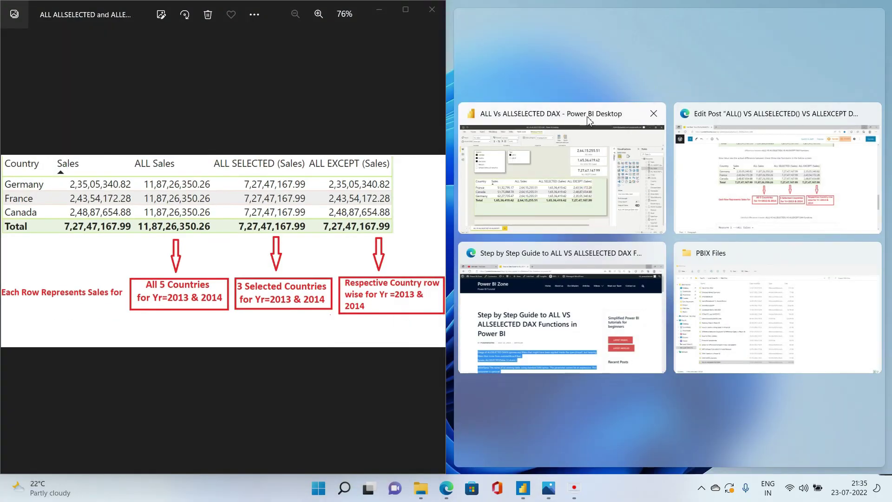
pyautogui.click(588, 120)
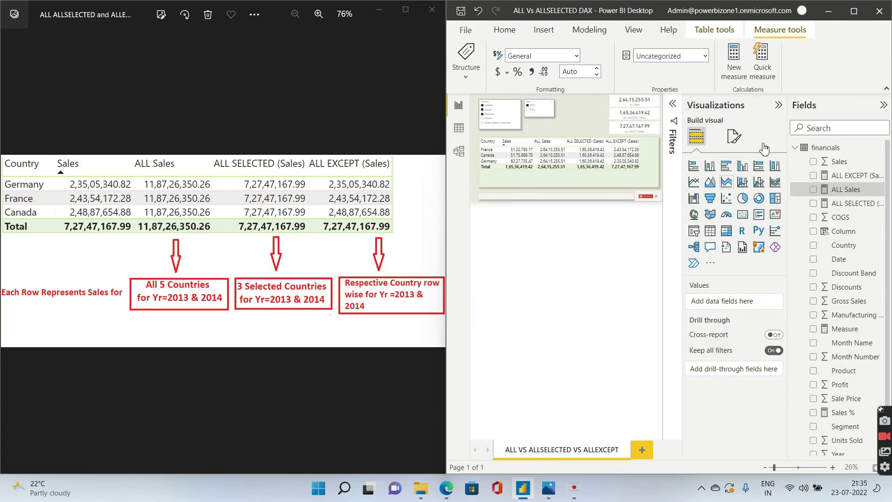
# Collapse the Visualizations and Fields panes and compare the report's 2013 table at 74% zoom with the image's table
pyautogui.click(779, 105)
pyautogui.click(884, 105)
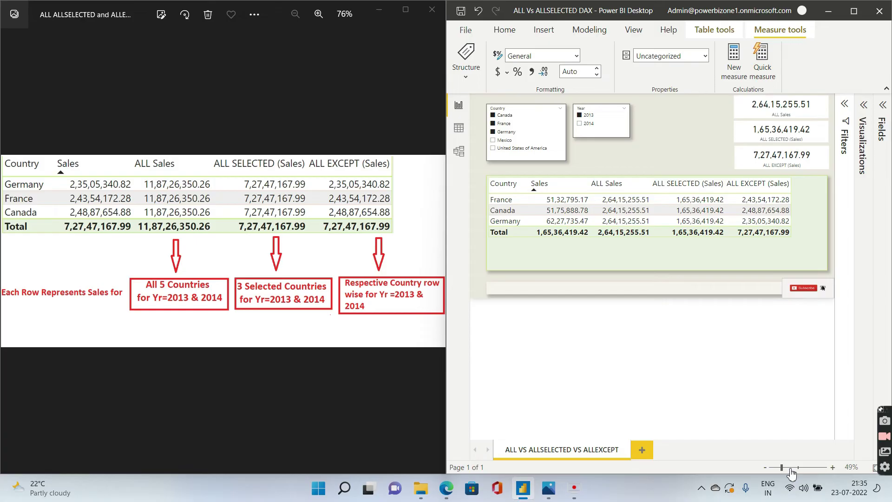
pyautogui.click(792, 467)
pyautogui.moveTo(701, 438); pyautogui.dragTo(807, 428)
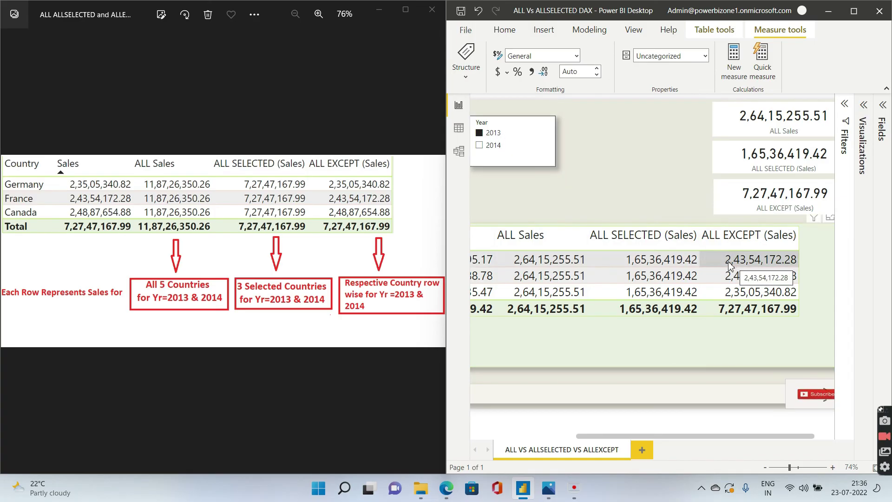
pyautogui.moveTo(686, 437); pyautogui.dragTo(579, 437)
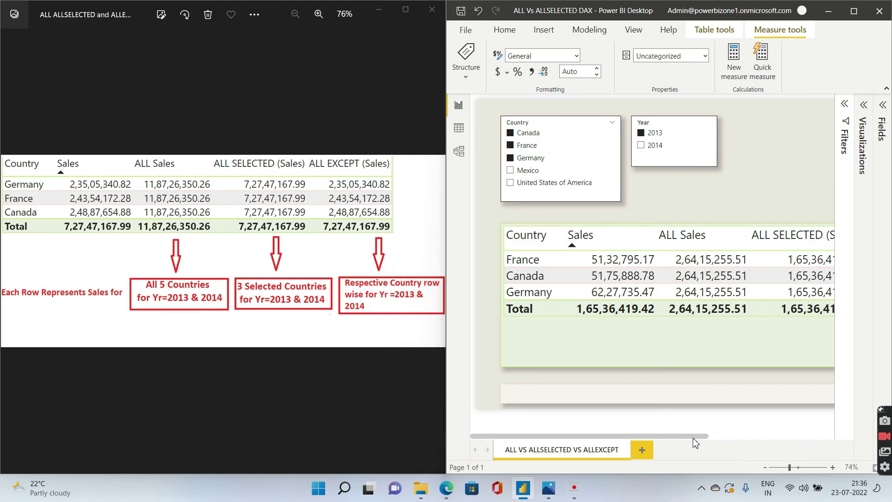
pyautogui.moveTo(698, 442); pyautogui.dragTo(799, 442)
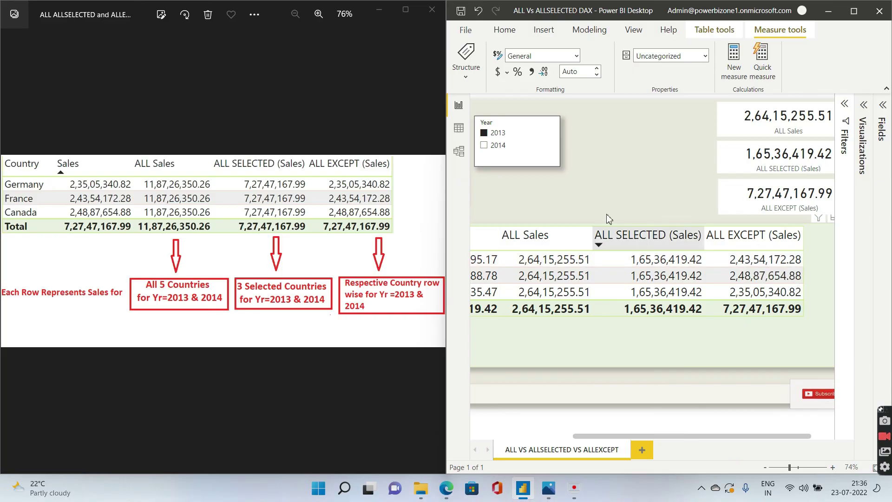
# Maximize the report window, reopen the field list, and review the financials[Country] argument in the ALL EXCEPT (Sales) formula
pyautogui.click(847, 16)
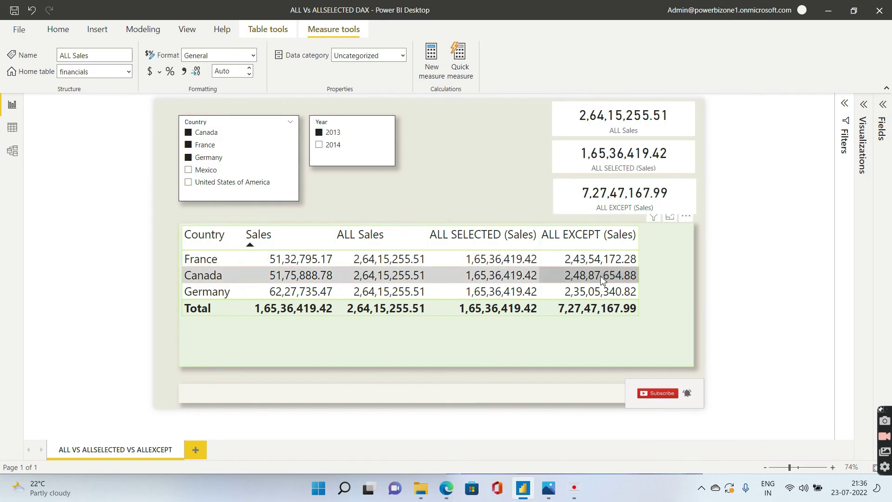
pyautogui.click(674, 326)
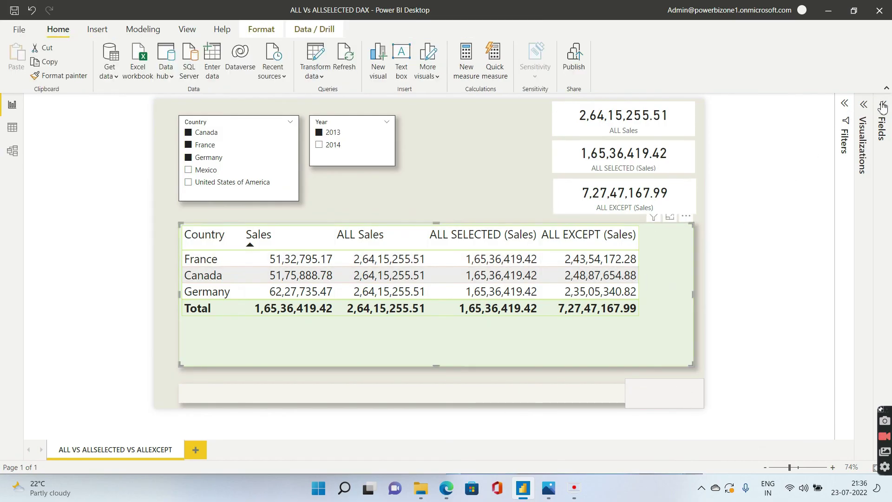
pyautogui.click(882, 105)
pyautogui.click(796, 148)
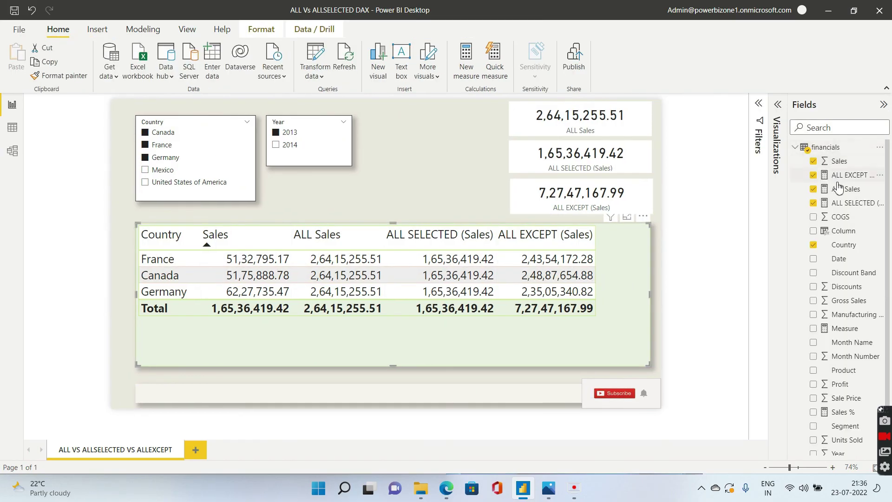
pyautogui.click(844, 175)
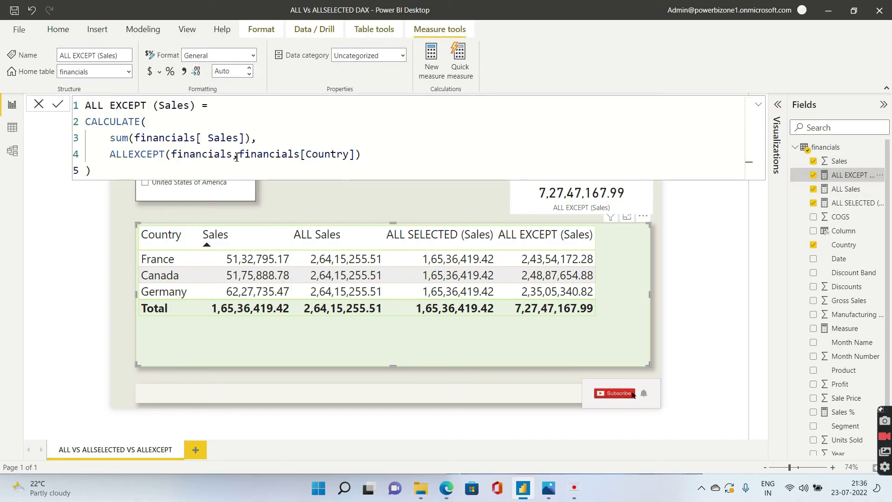
pyautogui.moveTo(240, 154); pyautogui.dragTo(357, 155)
pyautogui.click(40, 108)
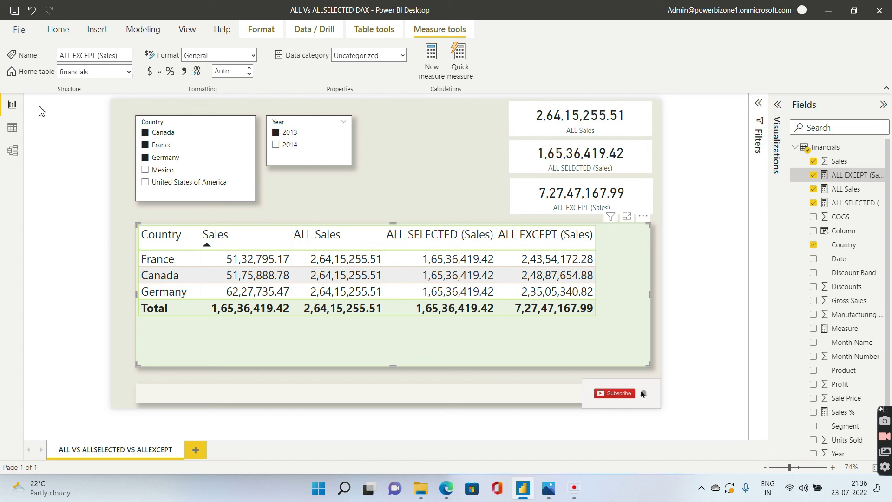